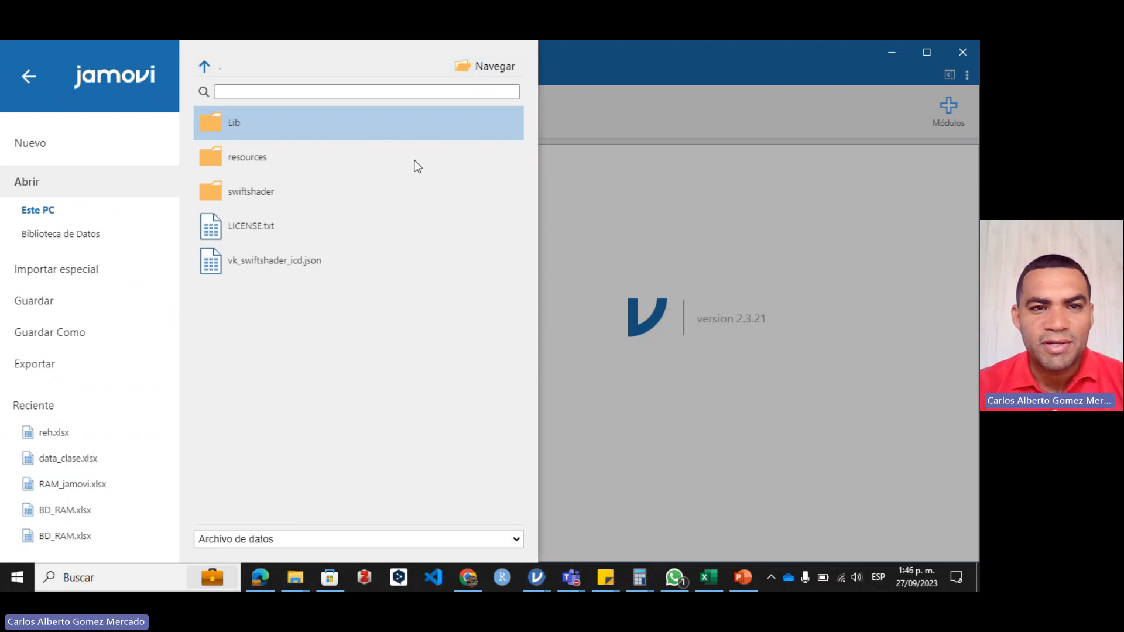
Step: Open the reh data file, closing the Excel workbook that keeps it in use and acknowledging the warning
{"action": "left_click", "coordinate": [210, 146]}
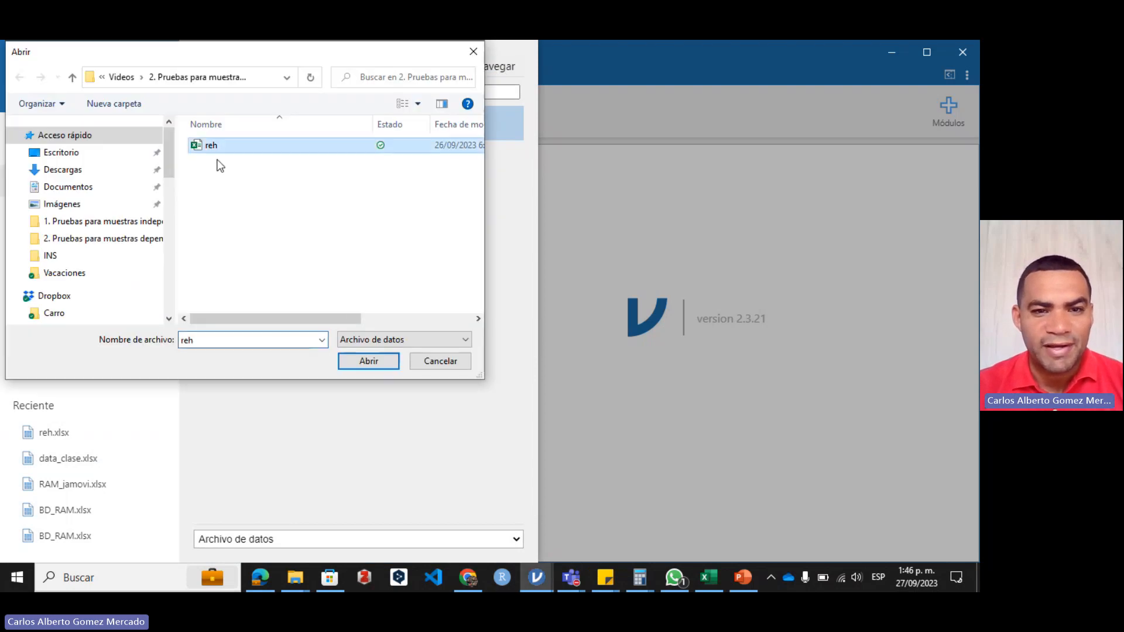
{"action": "left_click", "coordinate": [371, 362]}
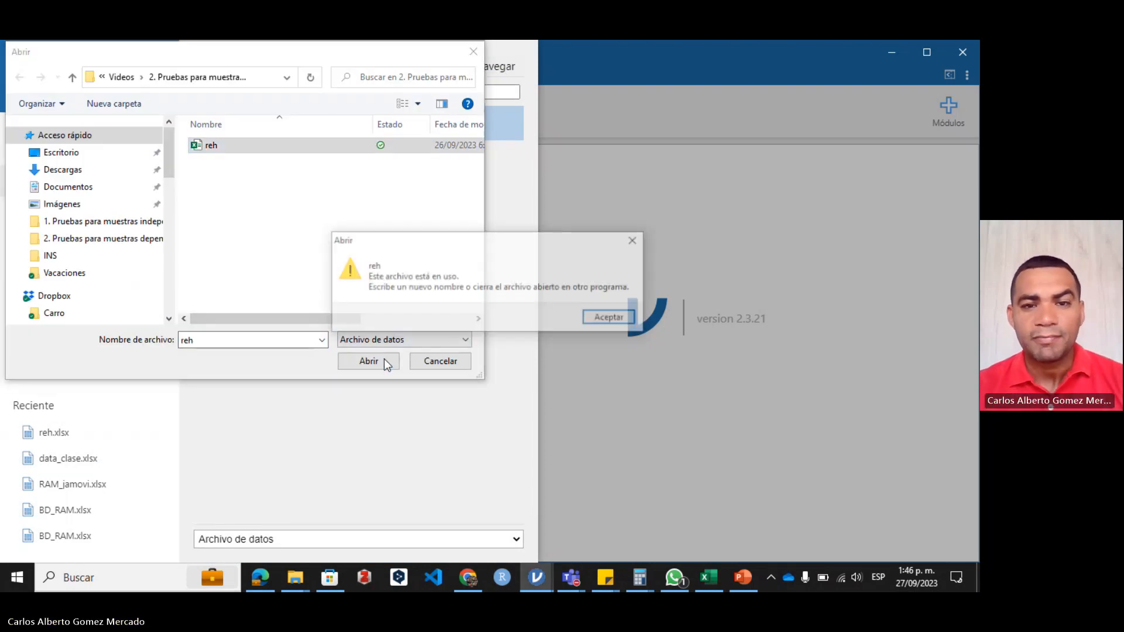
{"action": "left_click", "coordinate": [716, 579]}
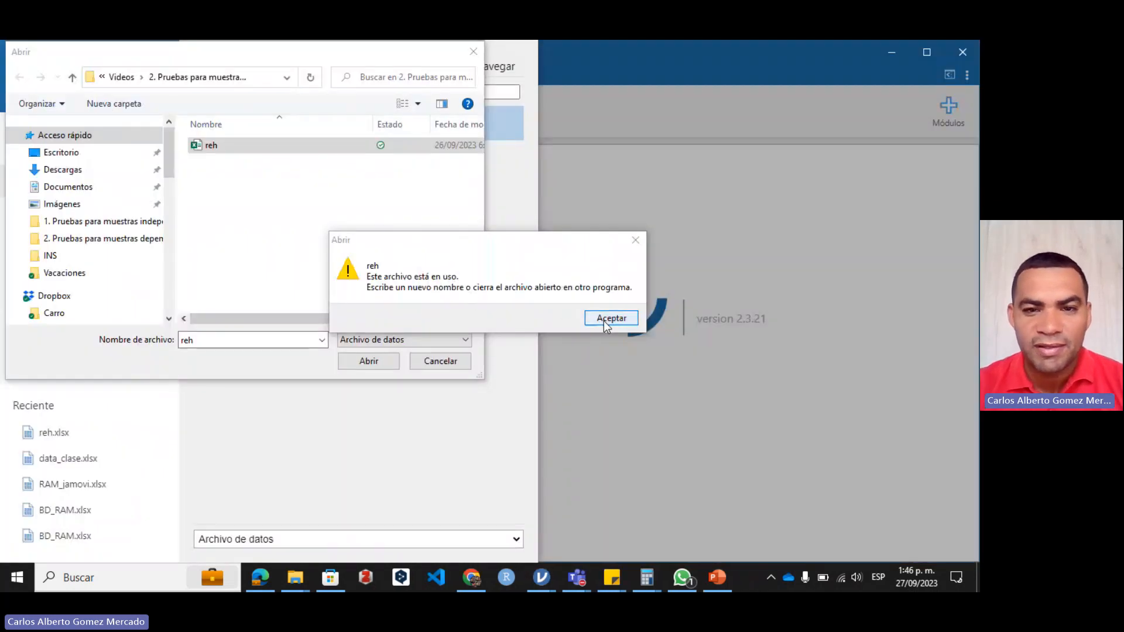
{"action": "left_click", "coordinate": [609, 317]}
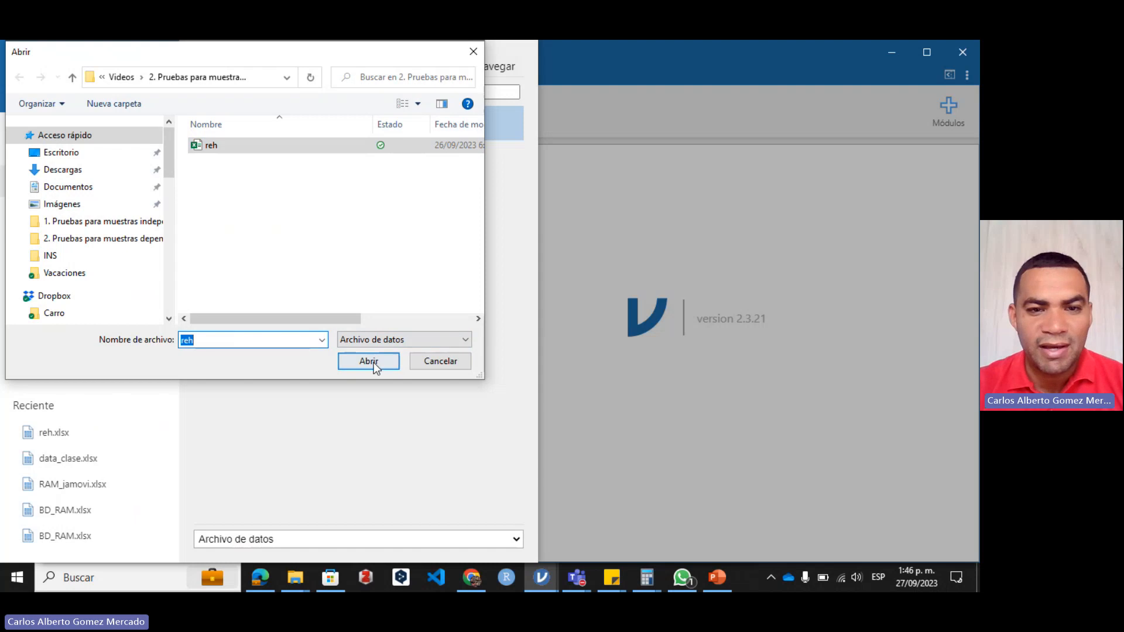
{"action": "left_click", "coordinate": [371, 363]}
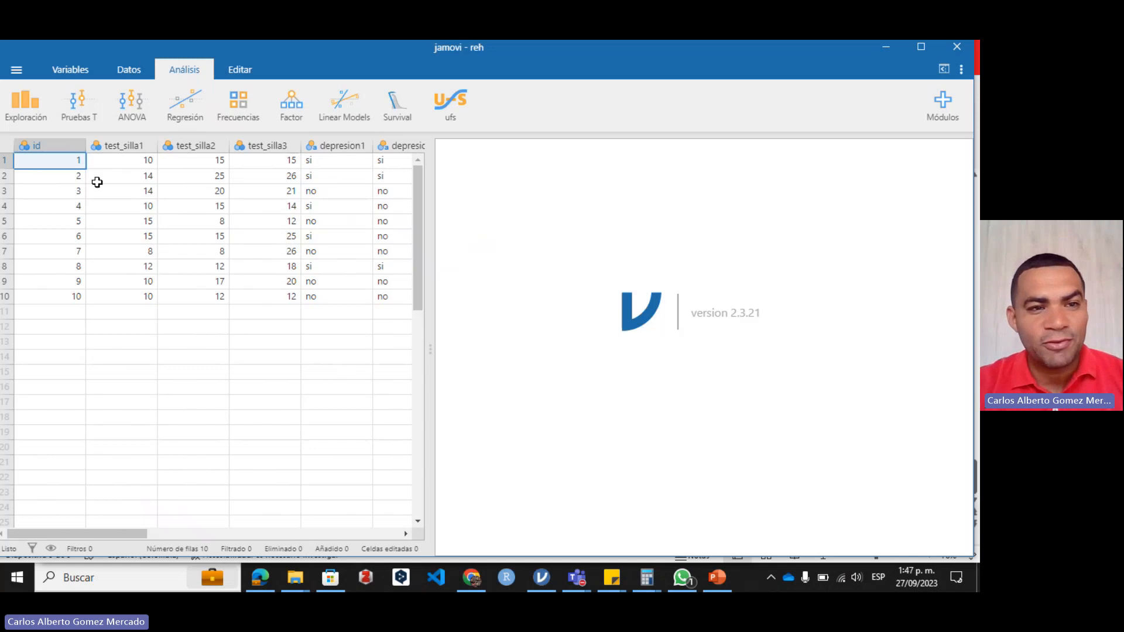
Step: Widen the data table area and examine the patient rows and the variables through dx, edad and gpo_edad
{"action": "left_click", "coordinate": [72, 294]}
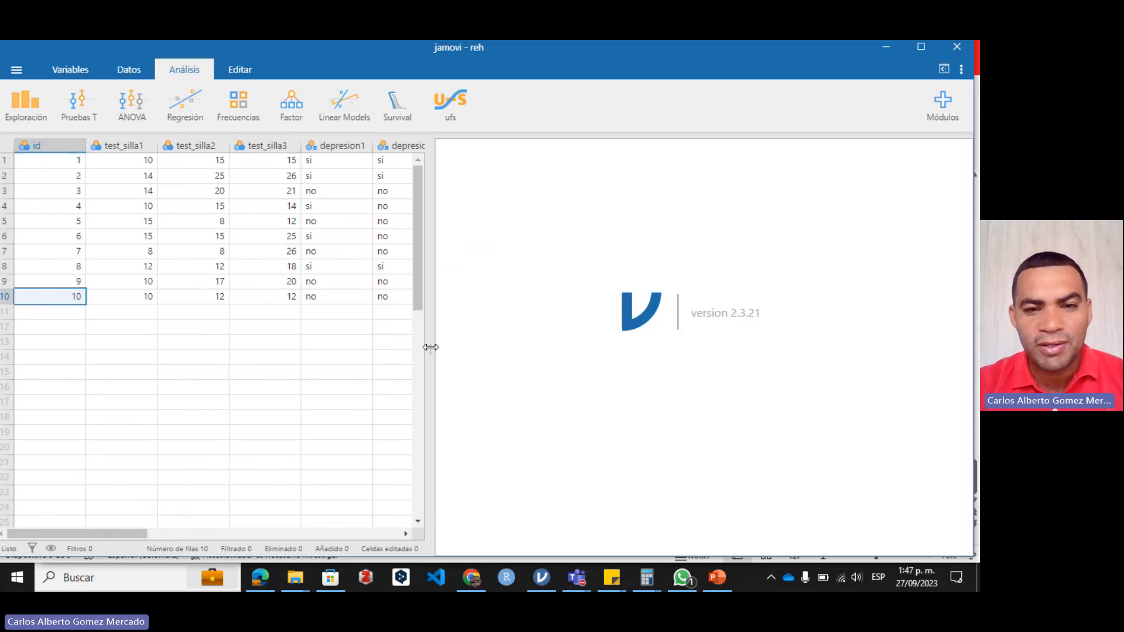
{"action": "left_click_drag", "start_coordinate": [431, 347], "coordinate": [637, 348]}
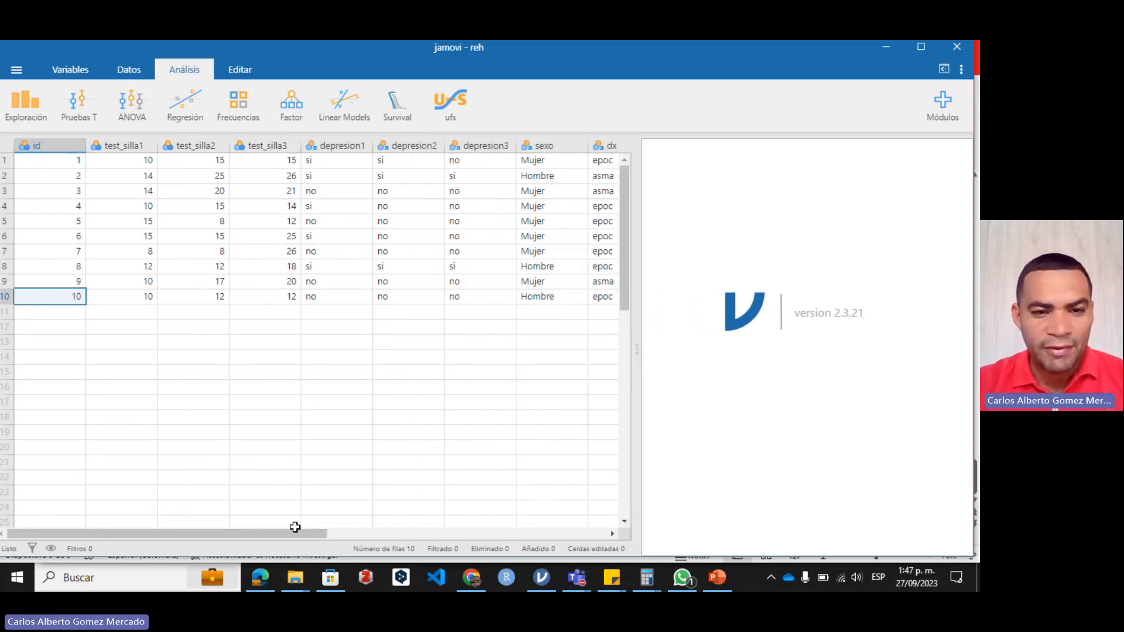
{"action": "left_click_drag", "start_coordinate": [294, 533], "coordinate": [451, 532]}
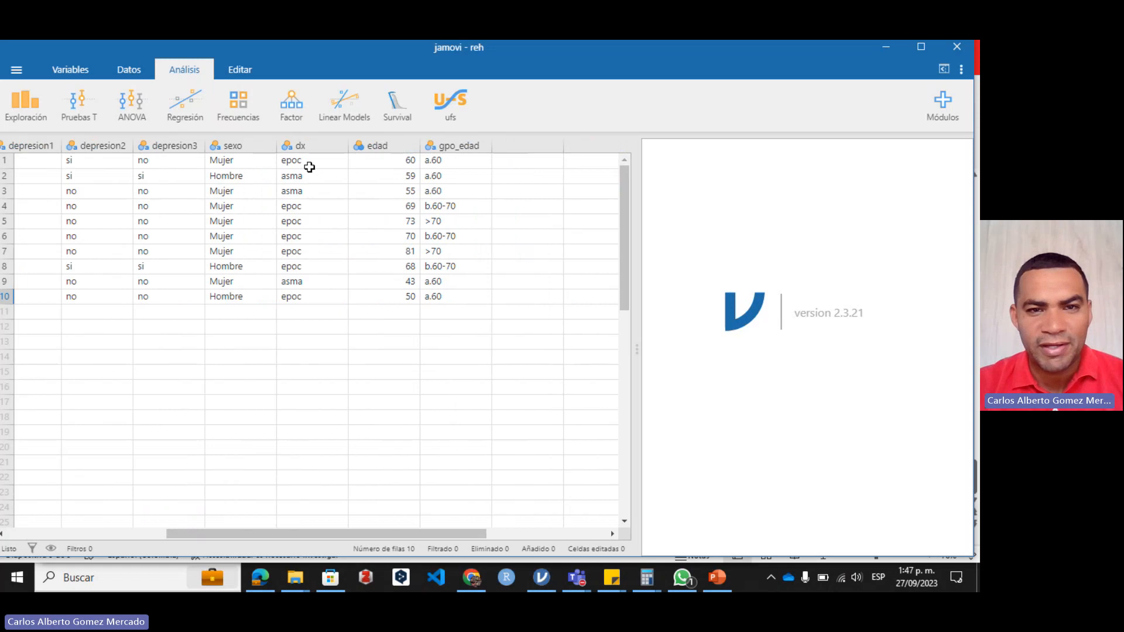
{"action": "left_click_drag", "start_coordinate": [309, 164], "coordinate": [297, 313]}
{"action": "left_click_drag", "start_coordinate": [455, 160], "coordinate": [456, 312]}
{"action": "left_click_drag", "start_coordinate": [398, 534], "coordinate": [230, 483]}
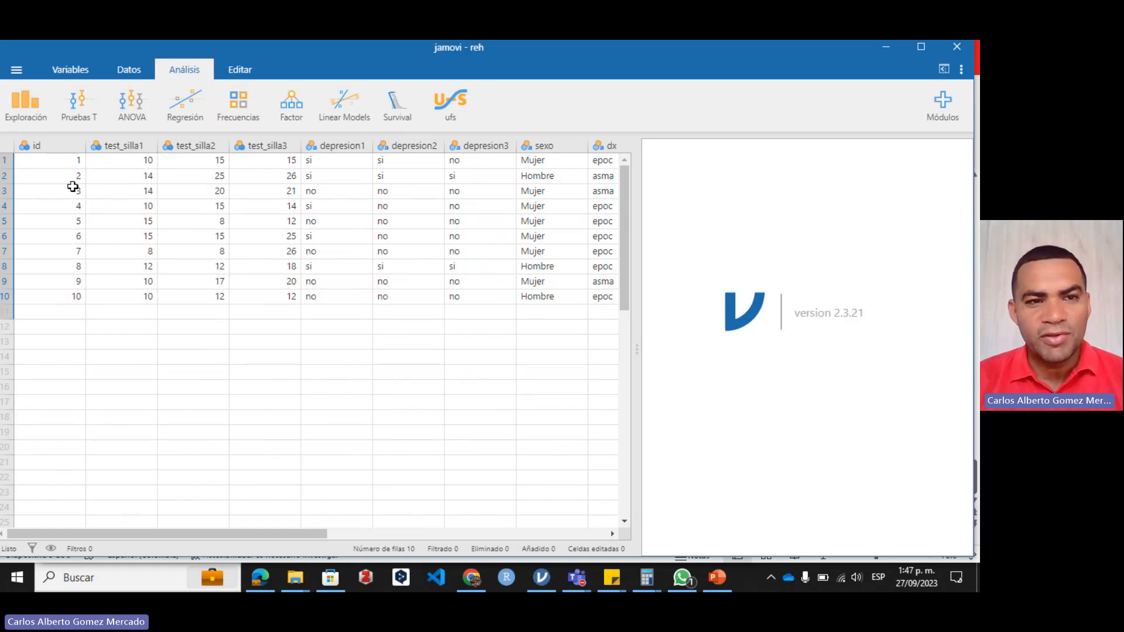
Step: Examine the repeated measurements test_silla1 to test_silla3 and depresion1 to depresion3, comparing the first and third depression columns
{"action": "left_click", "coordinate": [119, 143]}
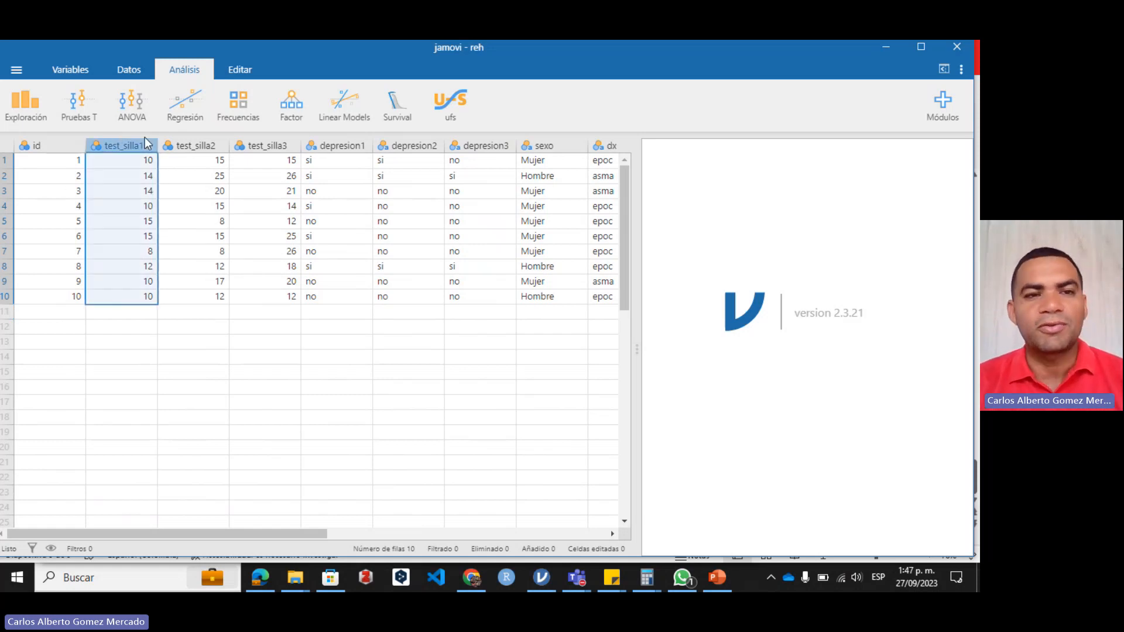
{"action": "left_click", "coordinate": [199, 144]}
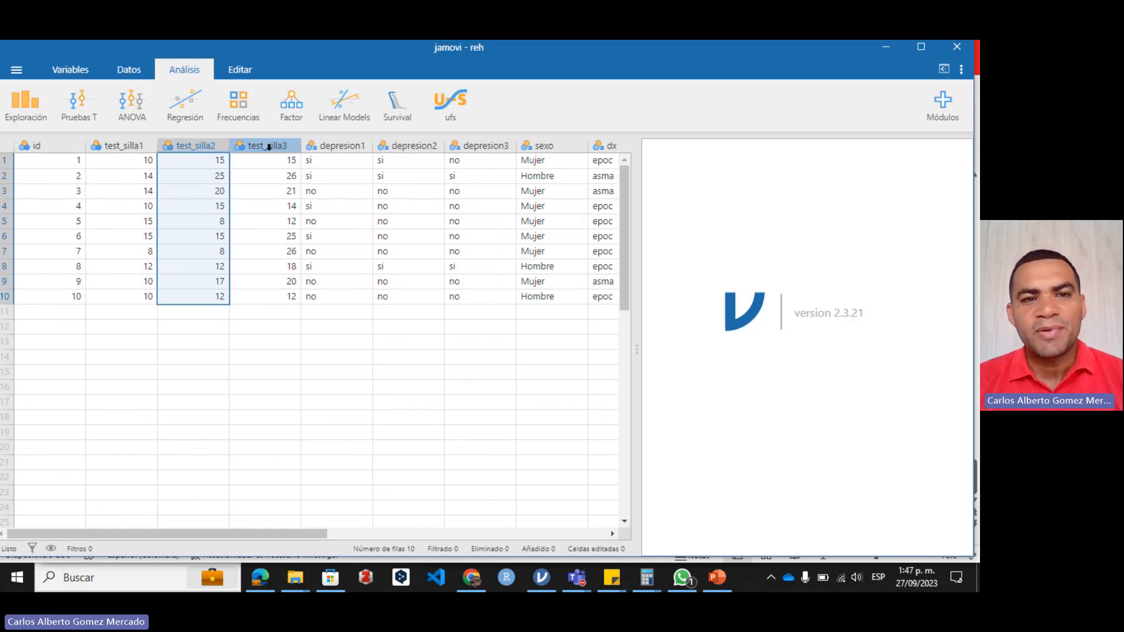
{"action": "left_click", "coordinate": [269, 145]}
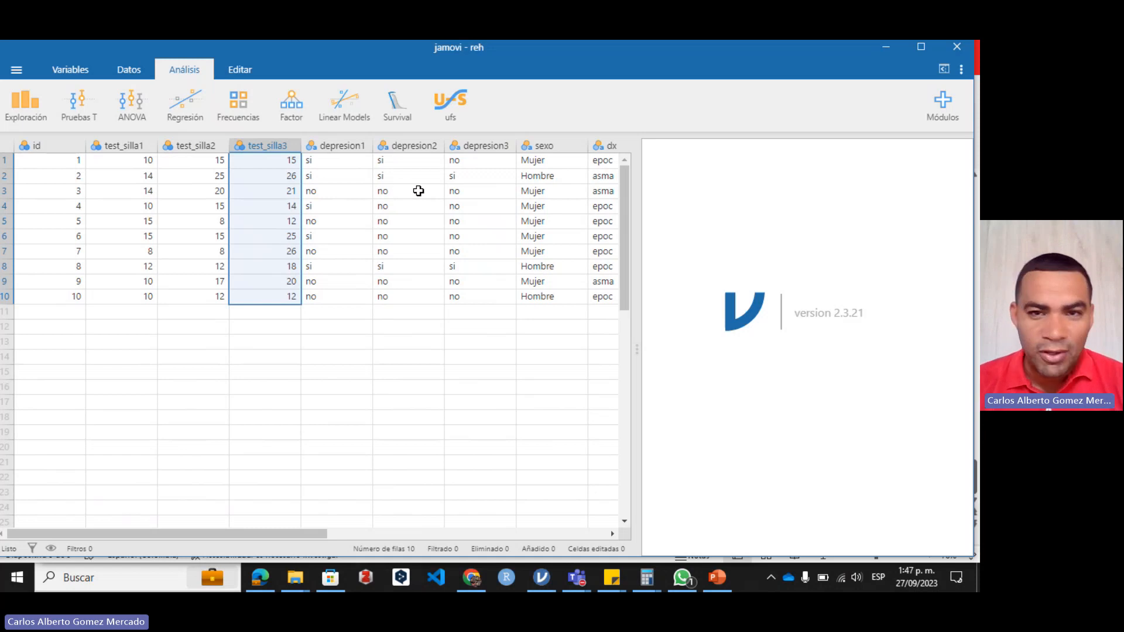
{"action": "left_click", "coordinate": [360, 144]}
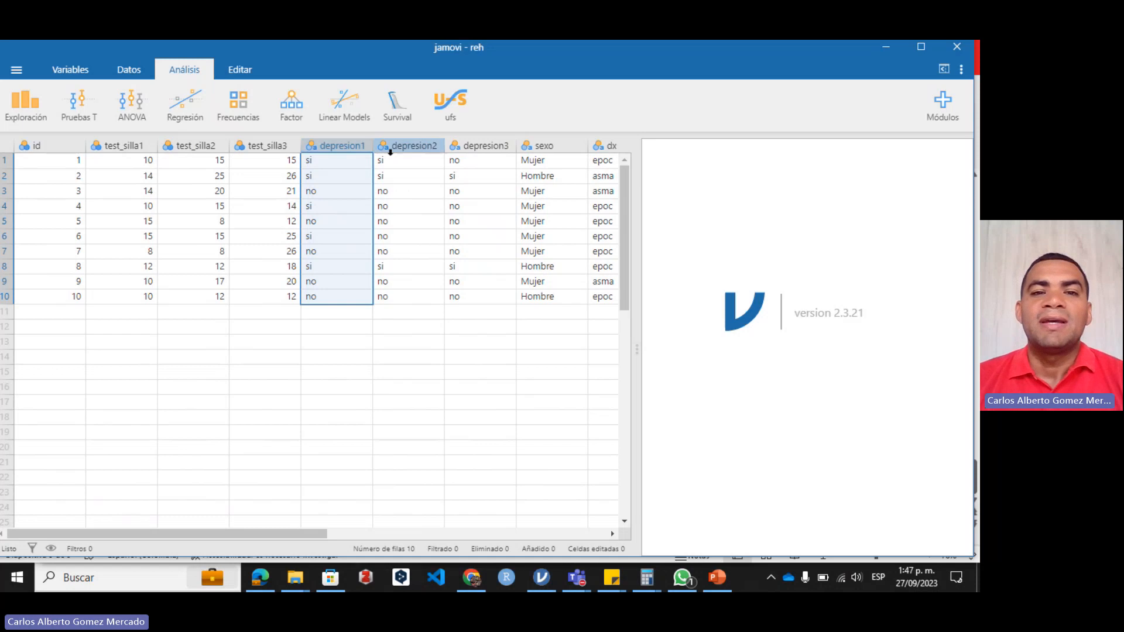
{"action": "left_click", "coordinate": [412, 144]}
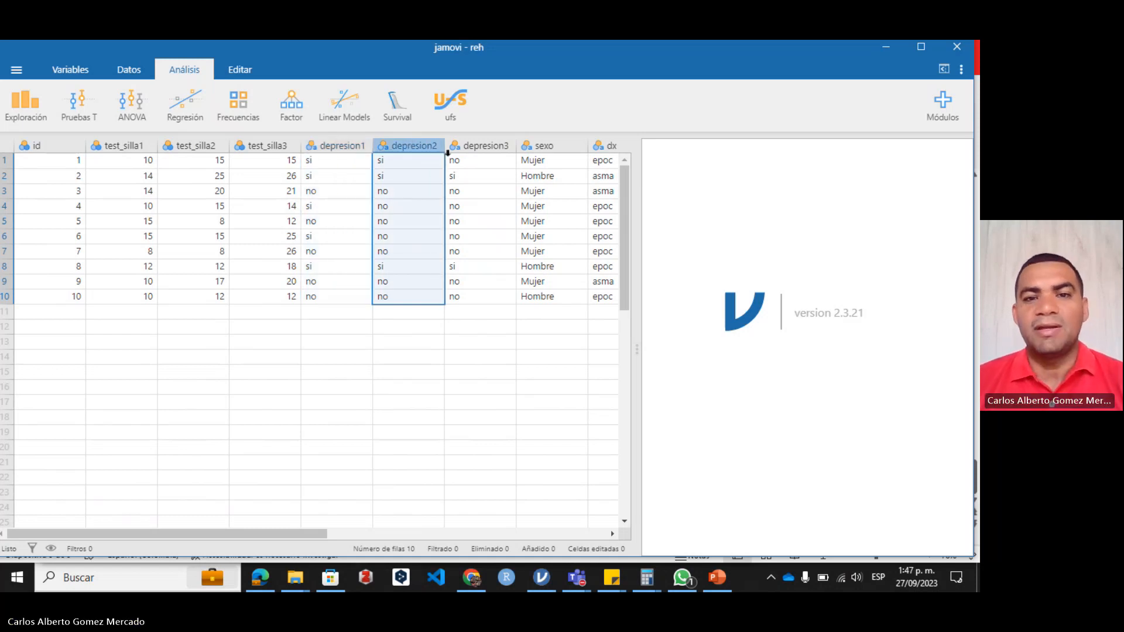
{"action": "left_click", "coordinate": [484, 144]}
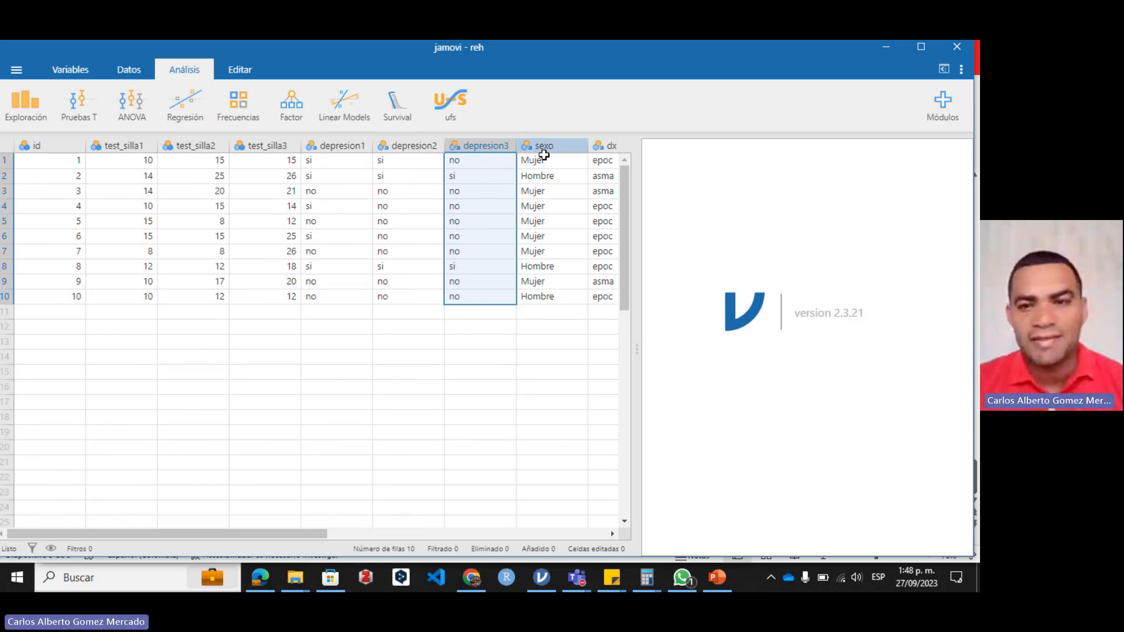
{"action": "left_click", "coordinate": [343, 145]}
{"action": "left_click", "coordinate": [483, 147]}
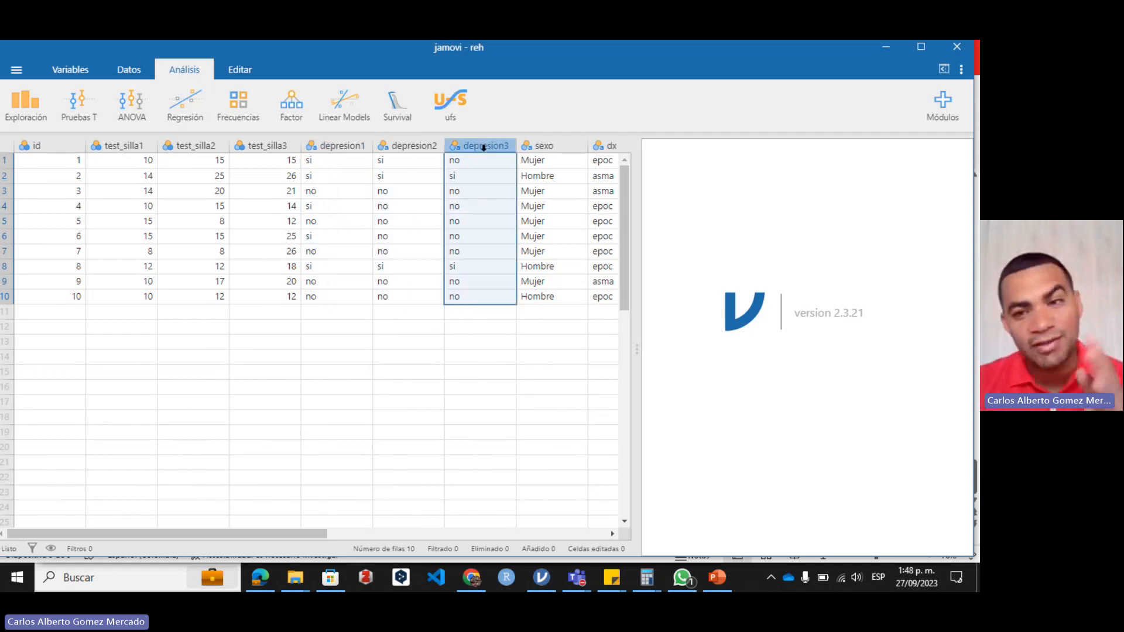
{"action": "left_click", "coordinate": [354, 145]}
{"action": "left_click", "coordinate": [471, 144]}
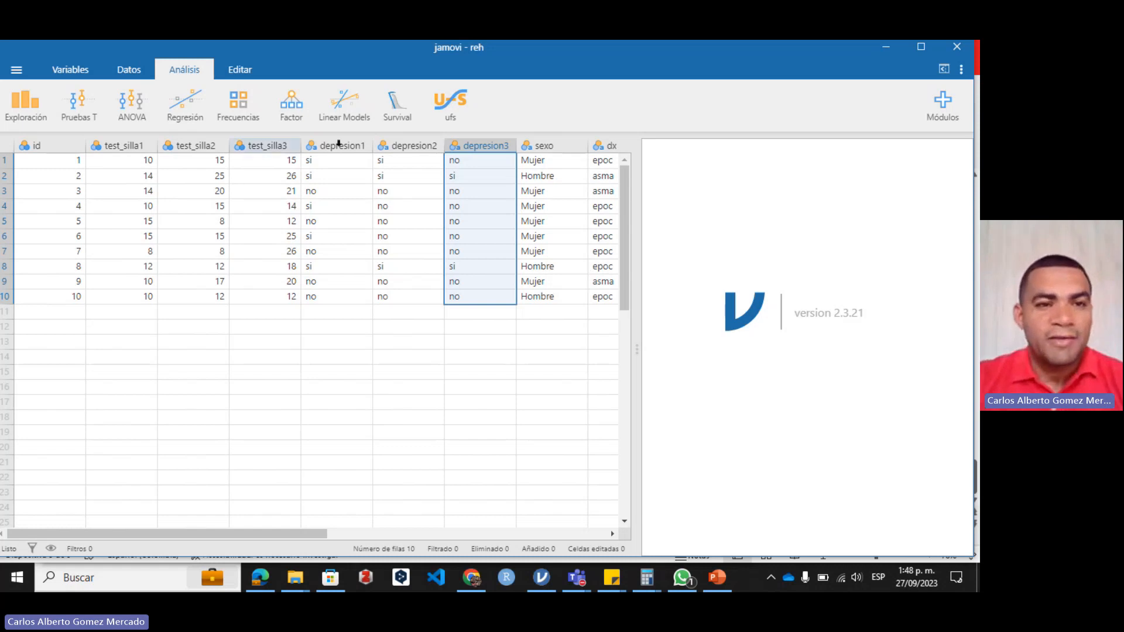
Step: Run a McNemar test for paired samples with depresion1 as rows and depresion3 as columns, and widen the results area
{"action": "left_click", "coordinate": [250, 106]}
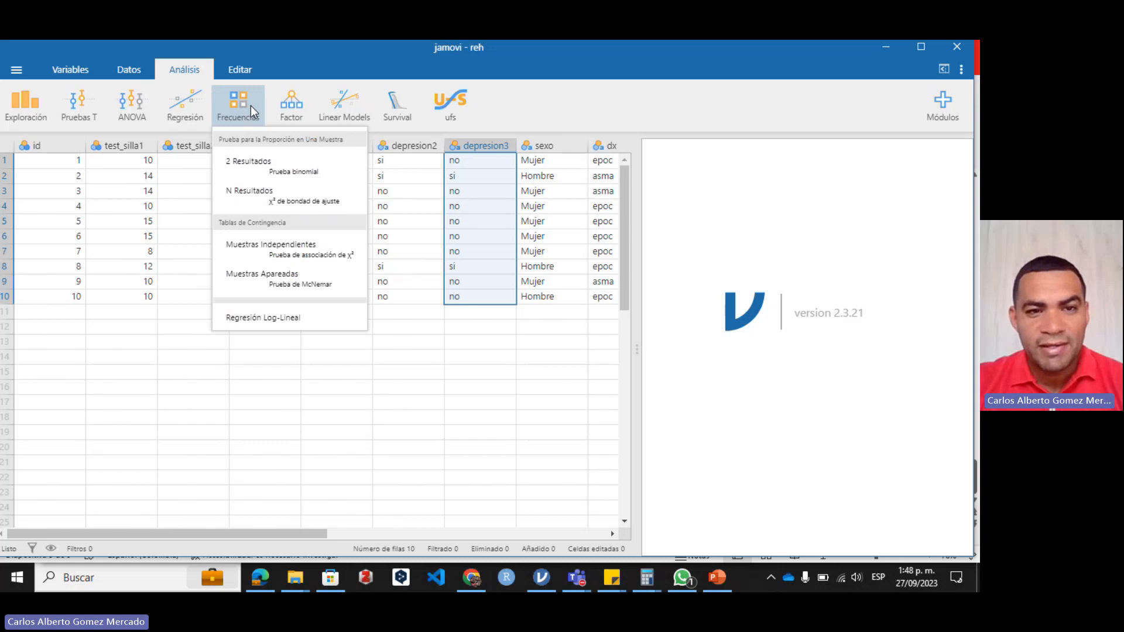
{"action": "left_click", "coordinate": [280, 287]}
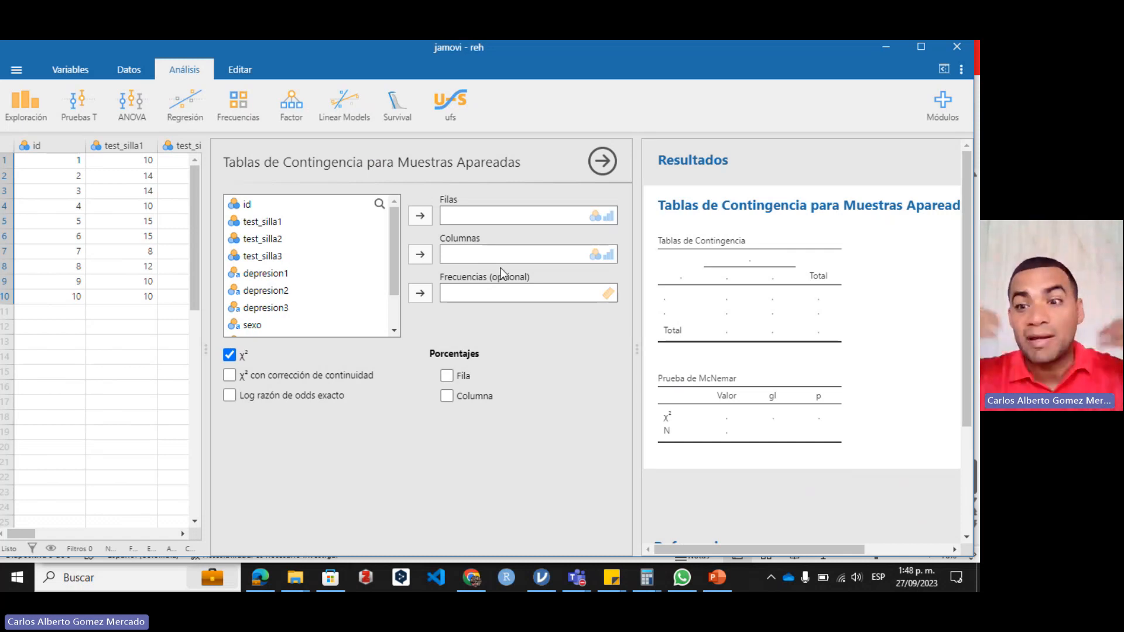
{"action": "left_click", "coordinate": [279, 307]}
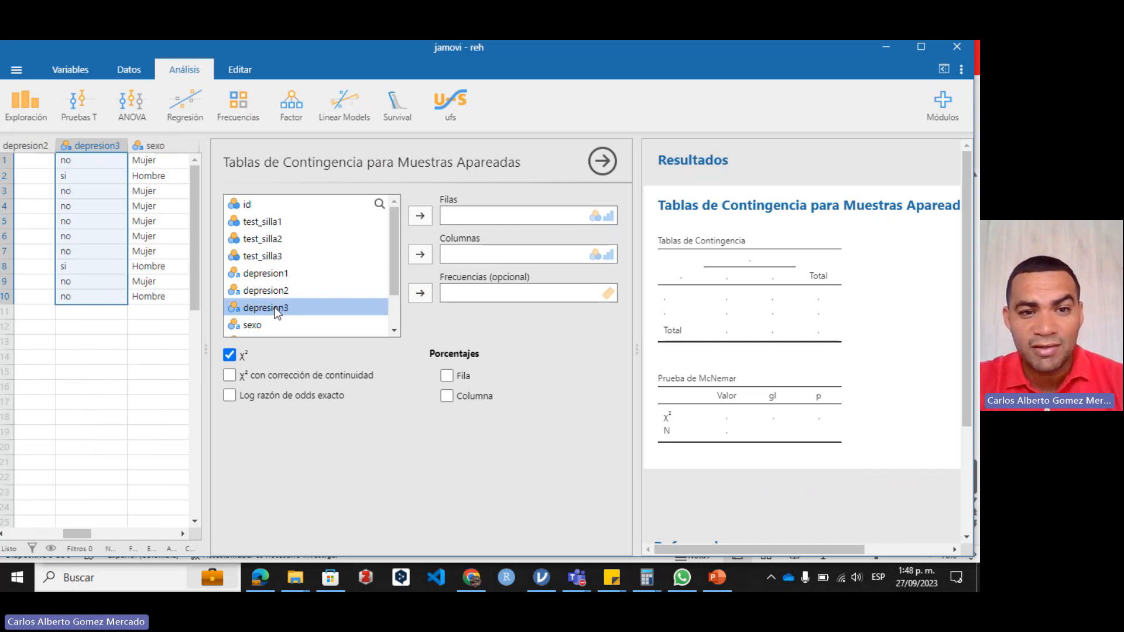
{"action": "left_click", "coordinate": [429, 253]}
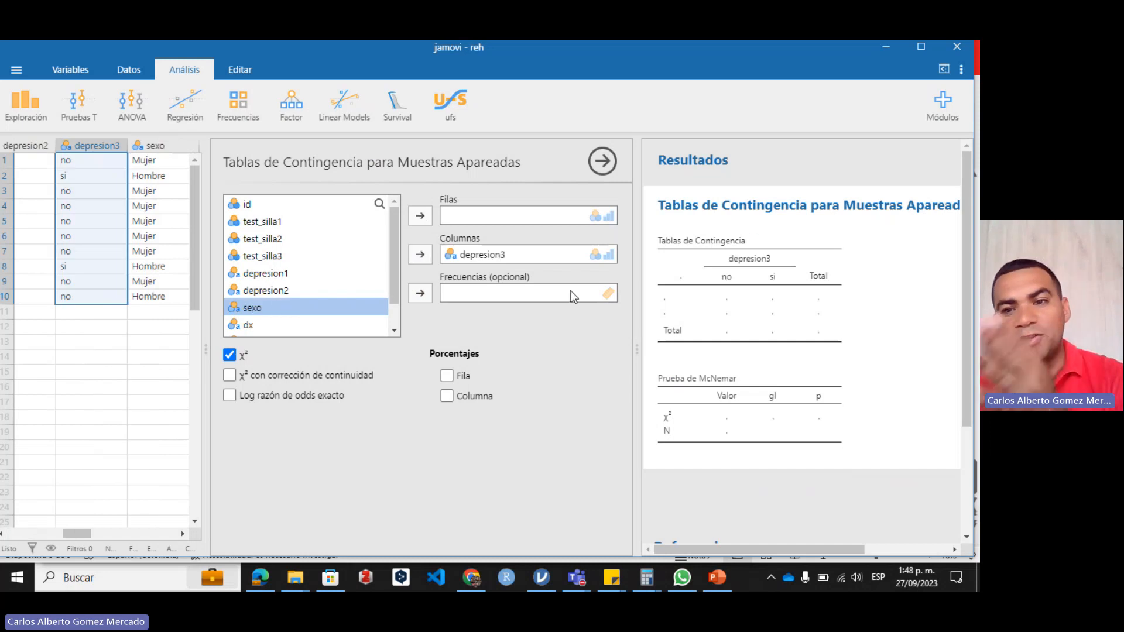
{"action": "left_click", "coordinate": [282, 274]}
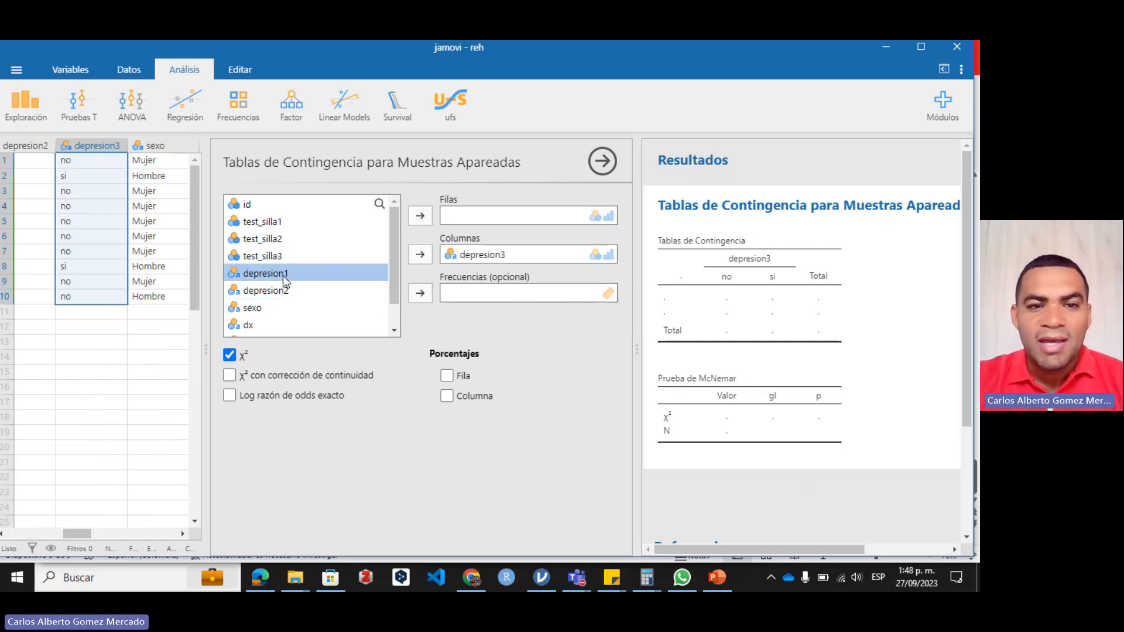
{"action": "left_click", "coordinate": [427, 218]}
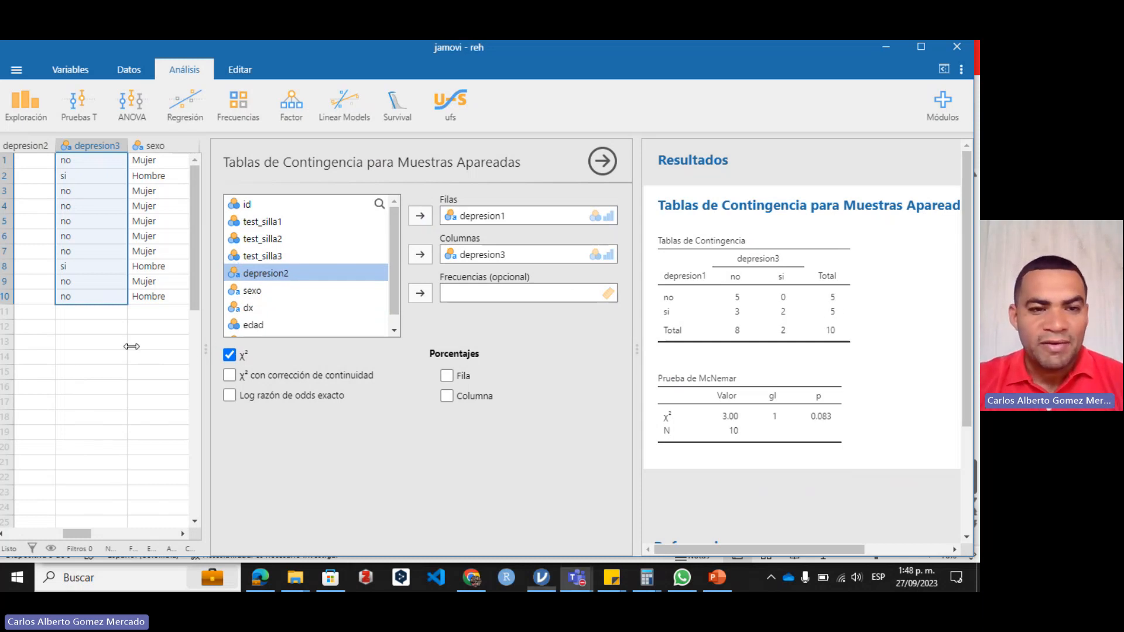
{"action": "left_click_drag", "start_coordinate": [206, 350], "coordinate": [27, 348]}
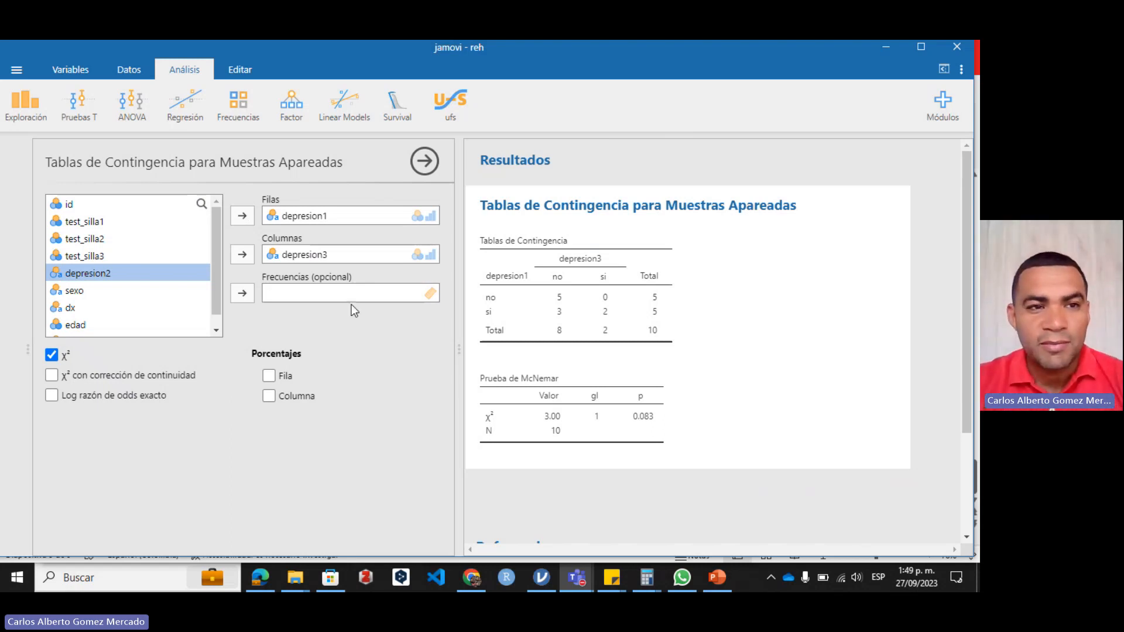
Step: Reorder the levels of the variable depresion1 so that "si" comes before "no"
{"action": "left_click", "coordinate": [78, 71]}
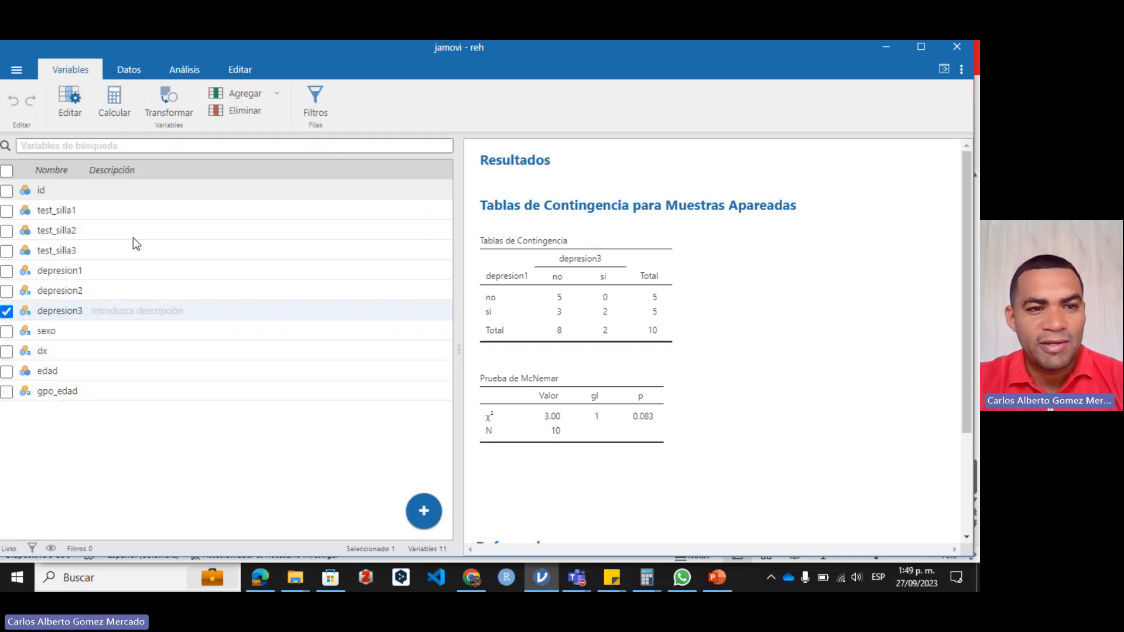
{"action": "left_click", "coordinate": [74, 273]}
{"action": "double_click", "coordinate": [71, 273]}
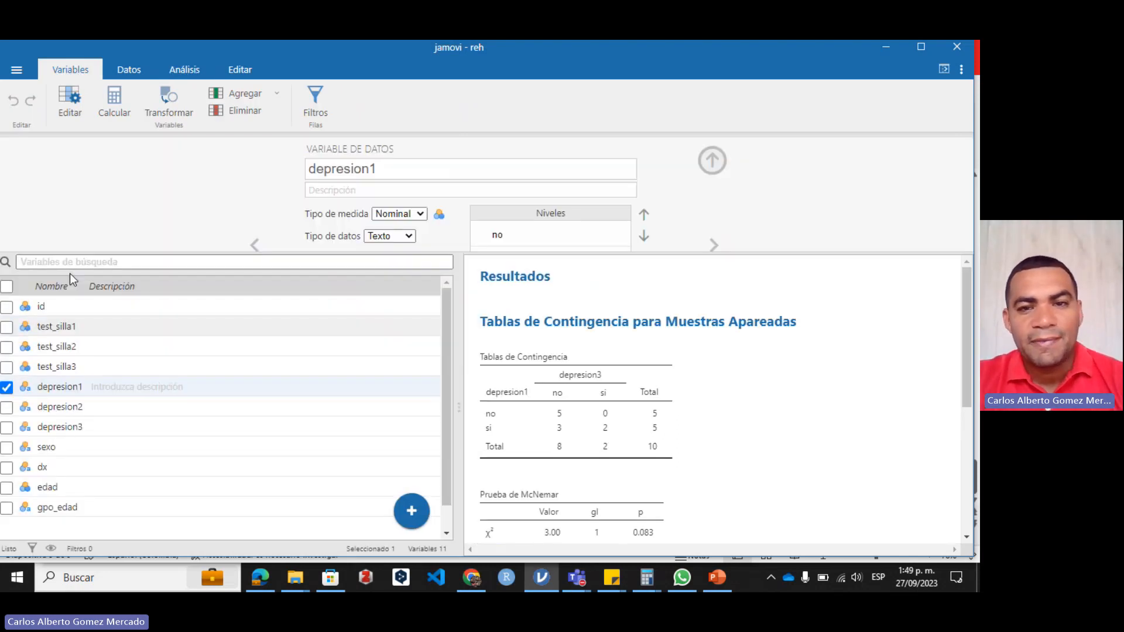
{"action": "left_click", "coordinate": [529, 252]}
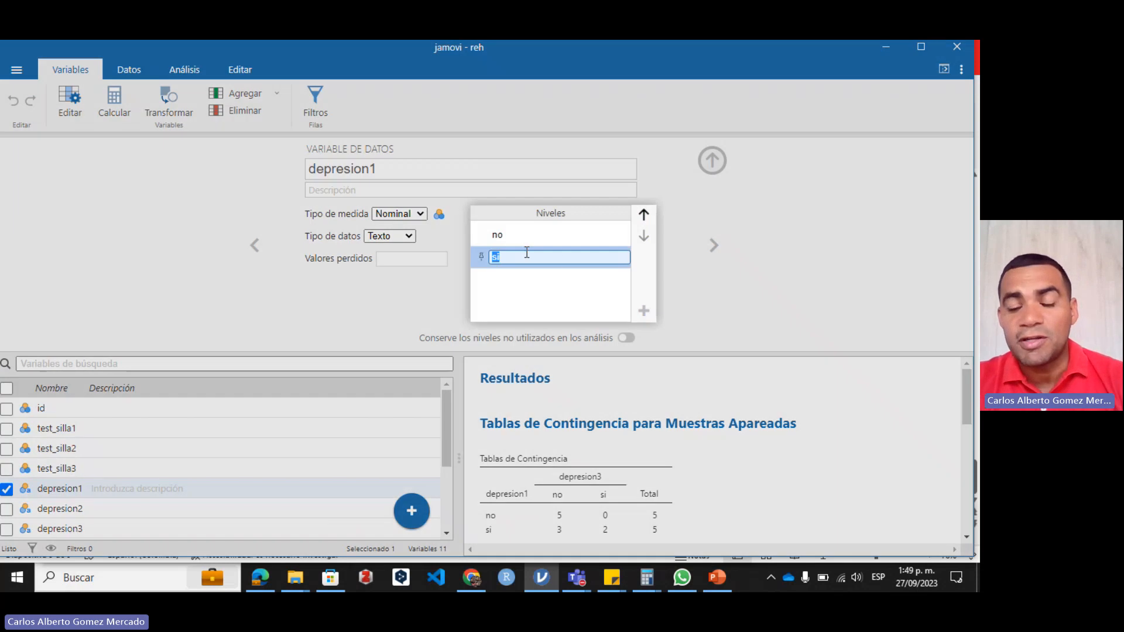
{"action": "left_click", "coordinate": [645, 215]}
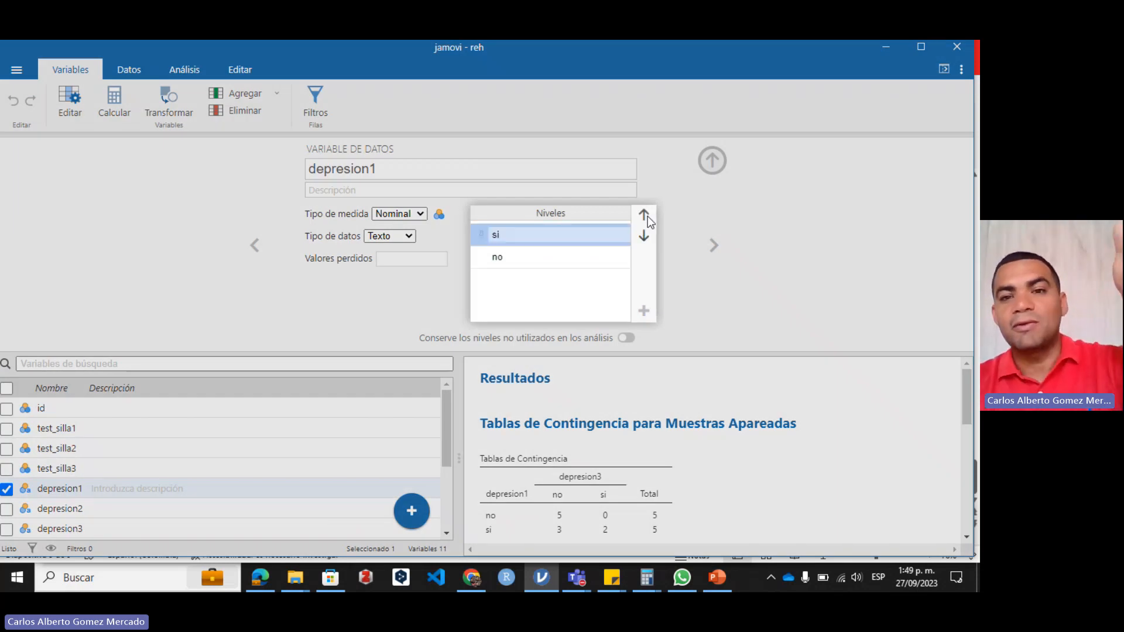
Step: Reorder the levels of the variable depresion3 so that "si" comes before "no"
{"action": "left_click", "coordinate": [82, 531]}
{"action": "left_click", "coordinate": [518, 256]}
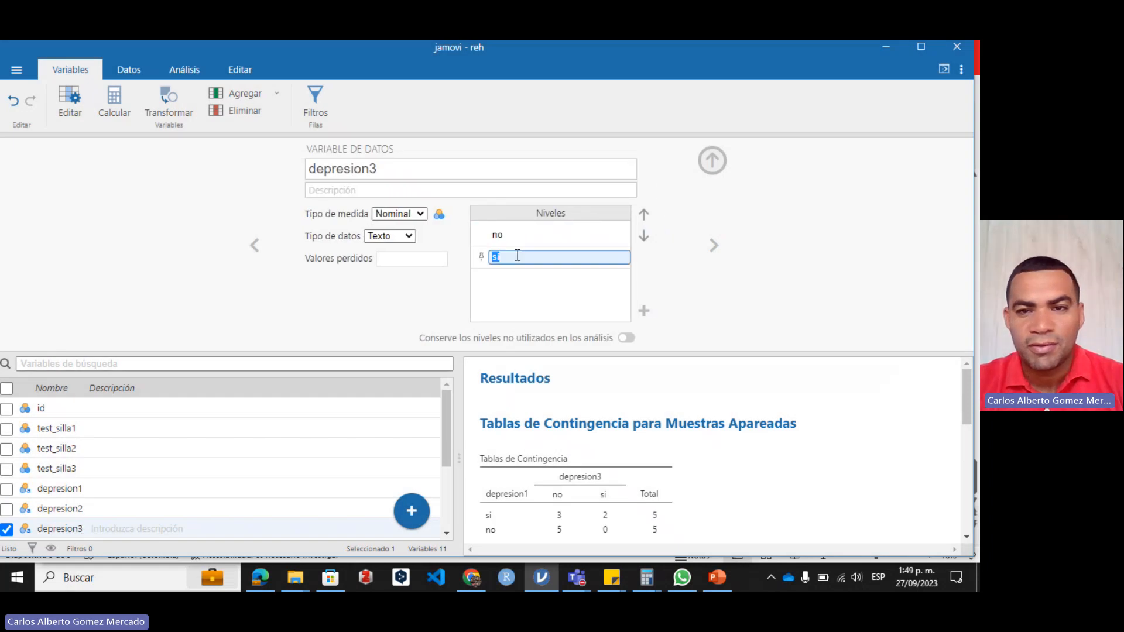
{"action": "left_click", "coordinate": [647, 214]}
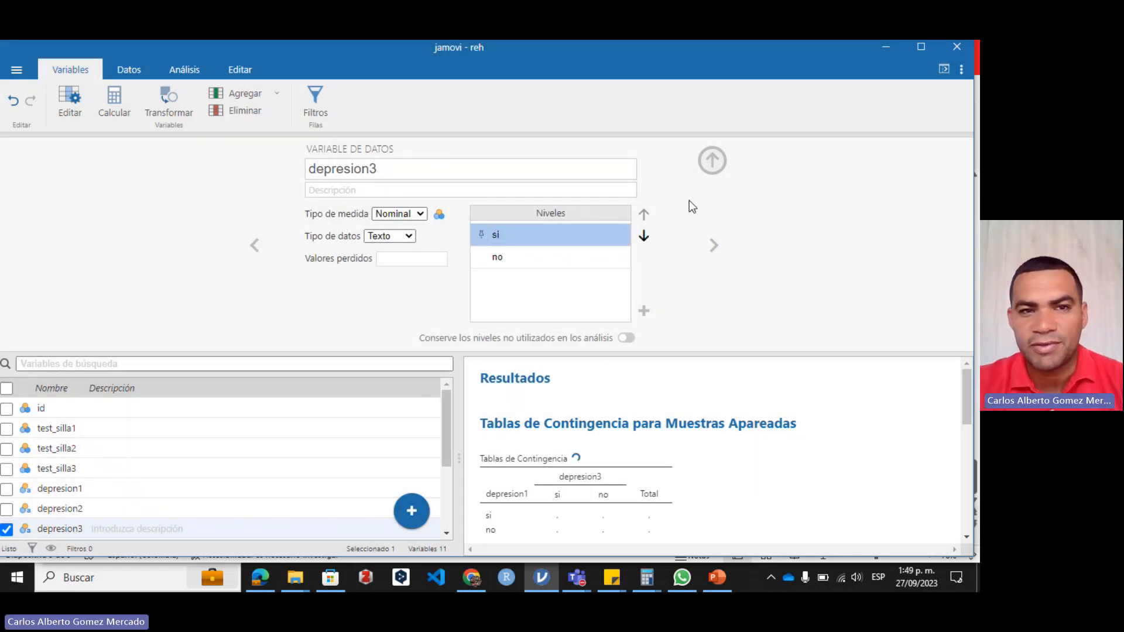
Step: Reopen the paired-samples contingency table analysis and add row percentages to the table
{"action": "left_click", "coordinate": [184, 71]}
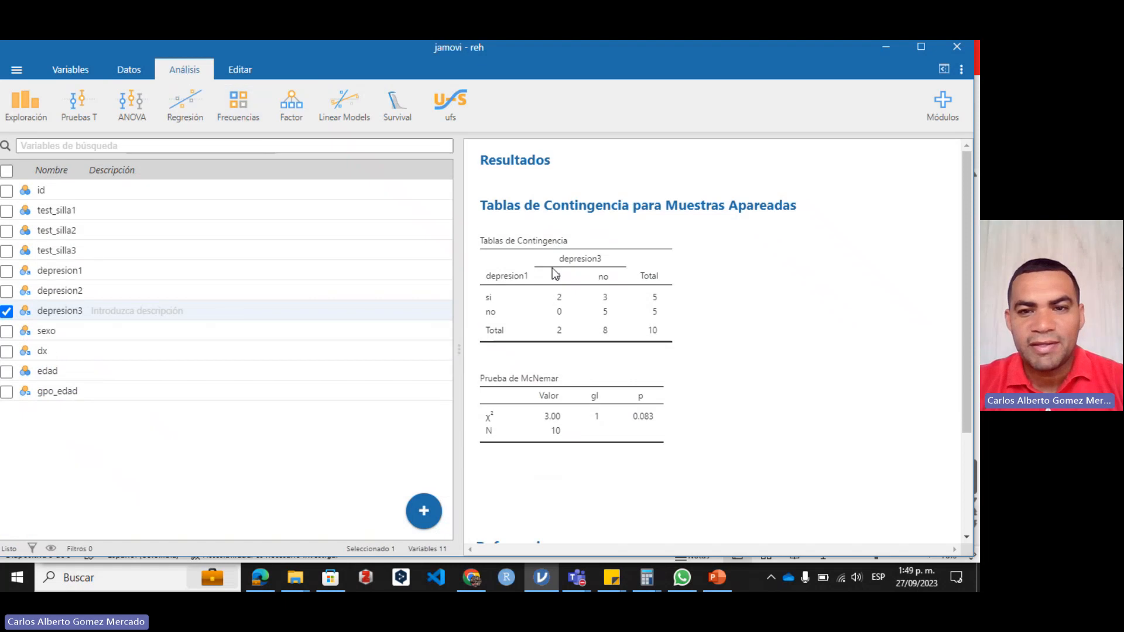
{"action": "left_click", "coordinate": [555, 269]}
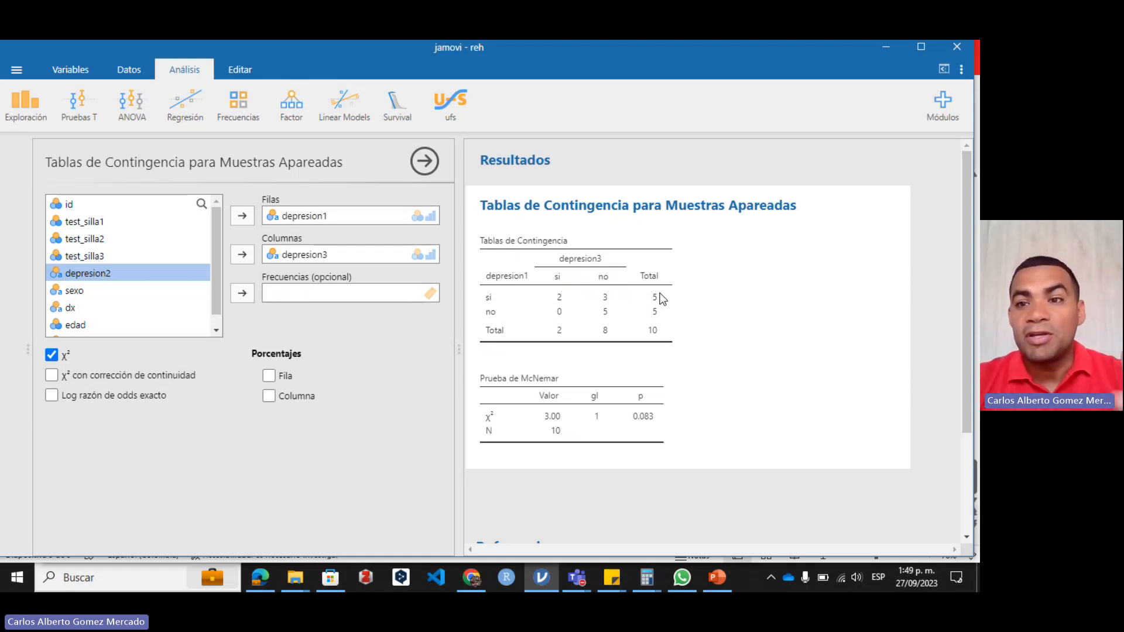
{"action": "left_click", "coordinate": [268, 376]}
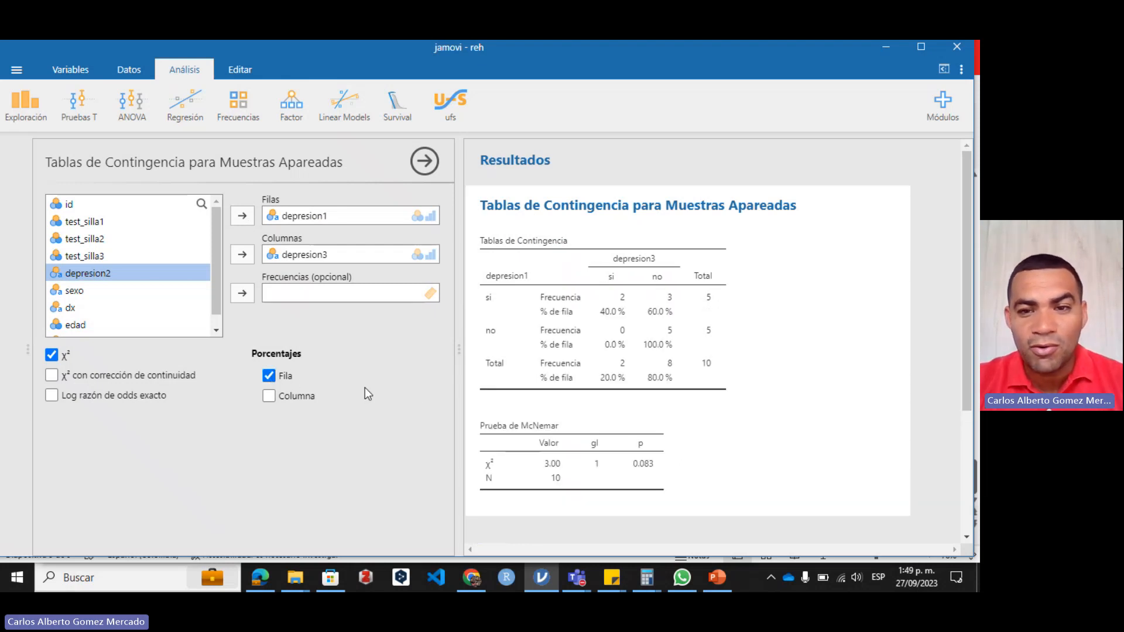